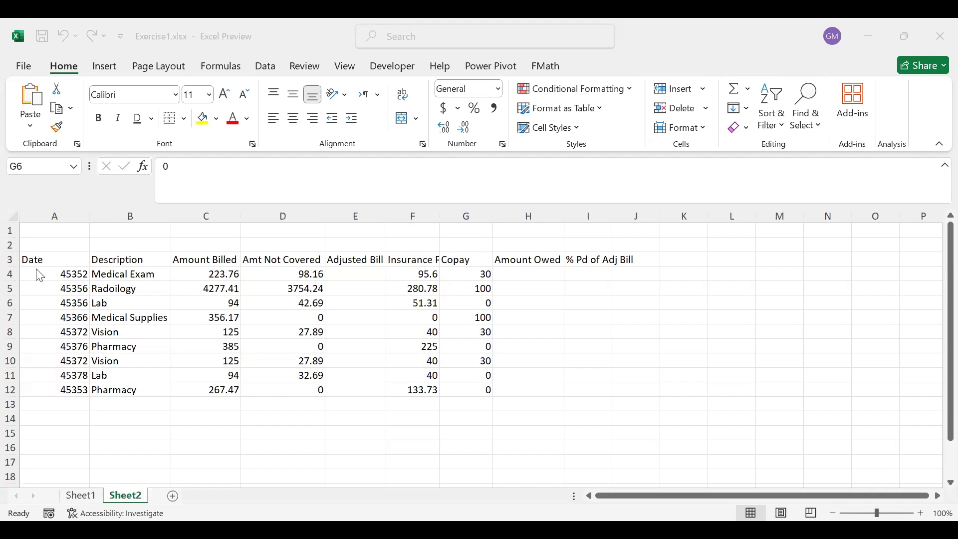
# Set the font of the data range A3:I12 to Andalus at size 14.
pyautogui.click(33, 260)
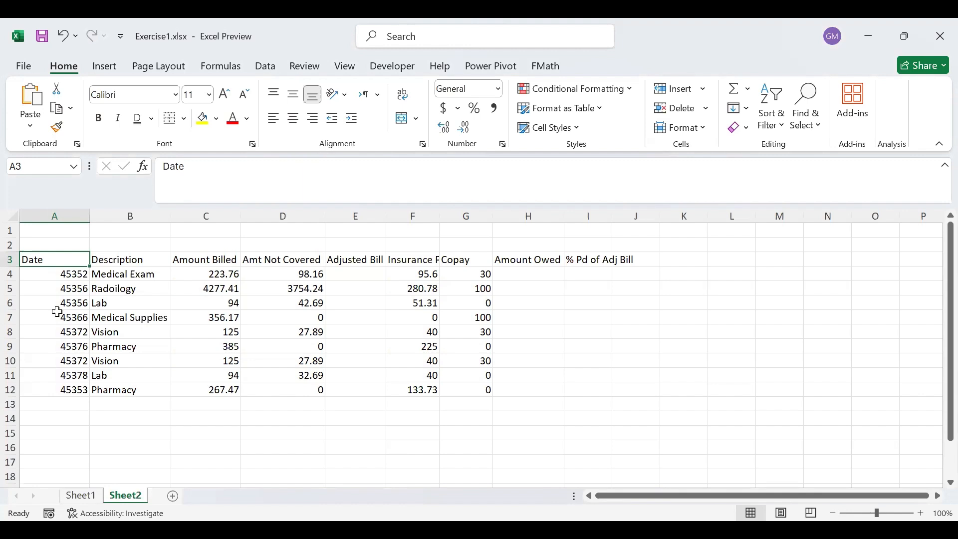
pyautogui.moveTo(50, 260); pyautogui.dragTo(587, 391)
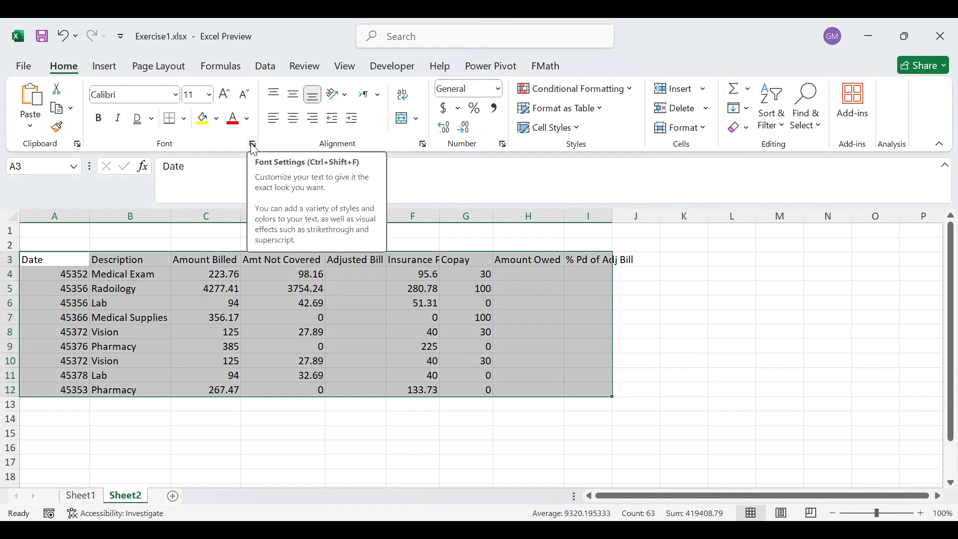
pyautogui.click(177, 96)
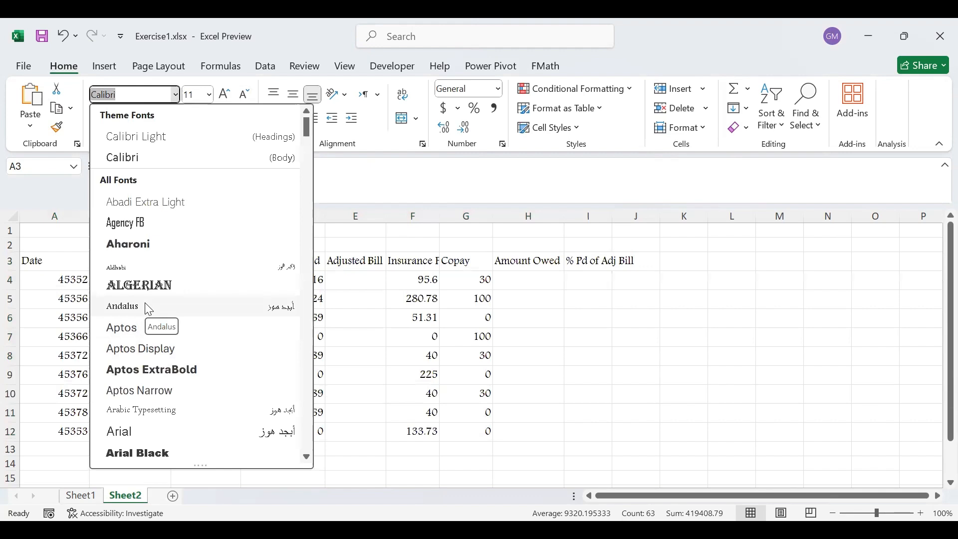
pyautogui.click(147, 306)
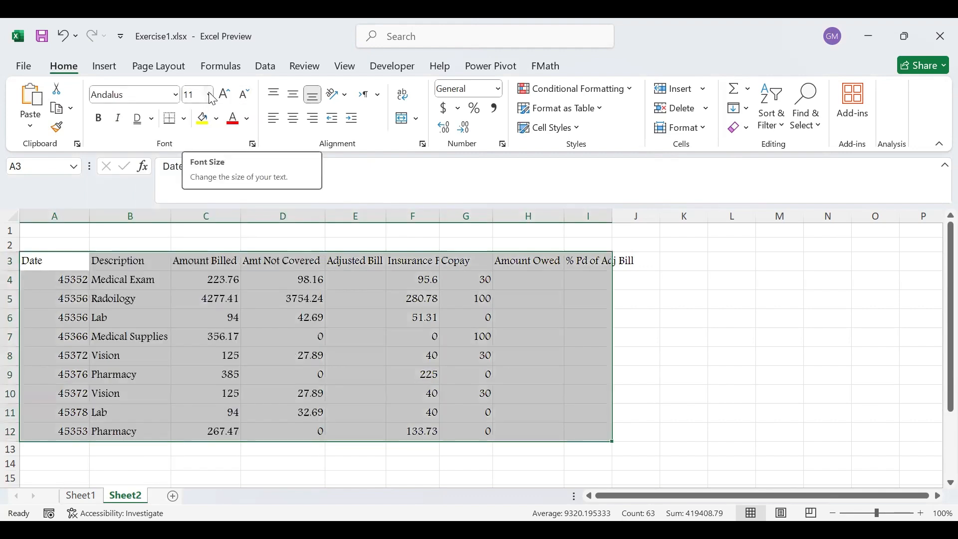
pyautogui.click(210, 95)
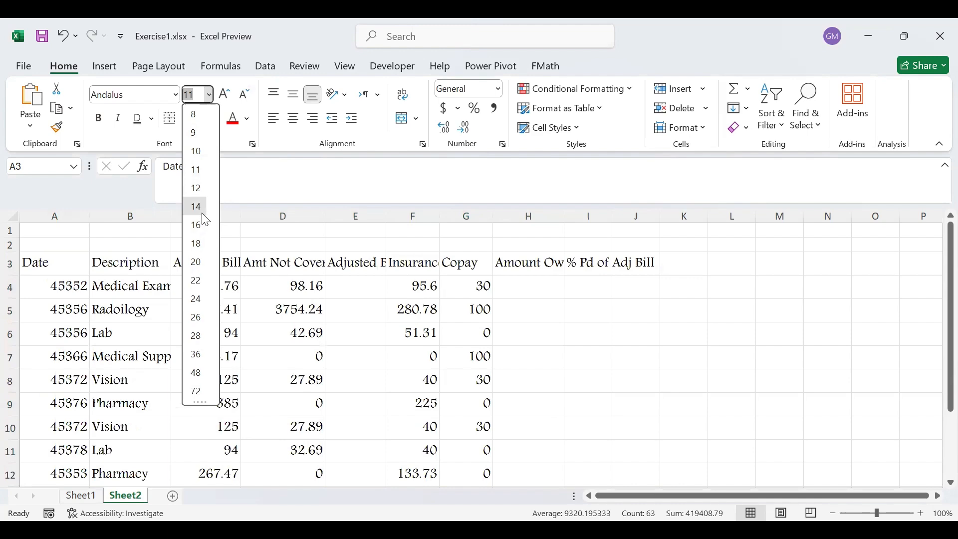
pyautogui.click(203, 208)
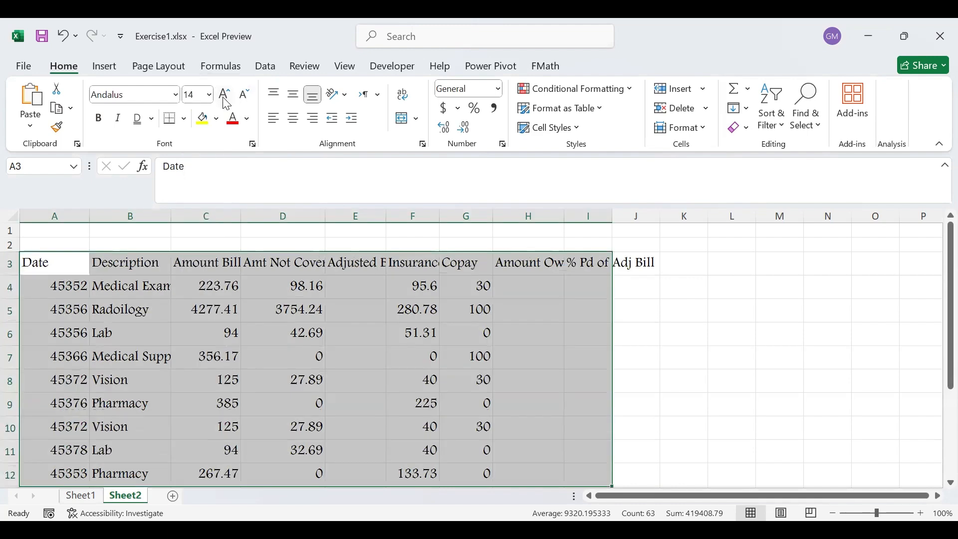
# Try increasing the font size of A3:I12 to 18 and decrease it back to 14.
pyautogui.click(225, 95)
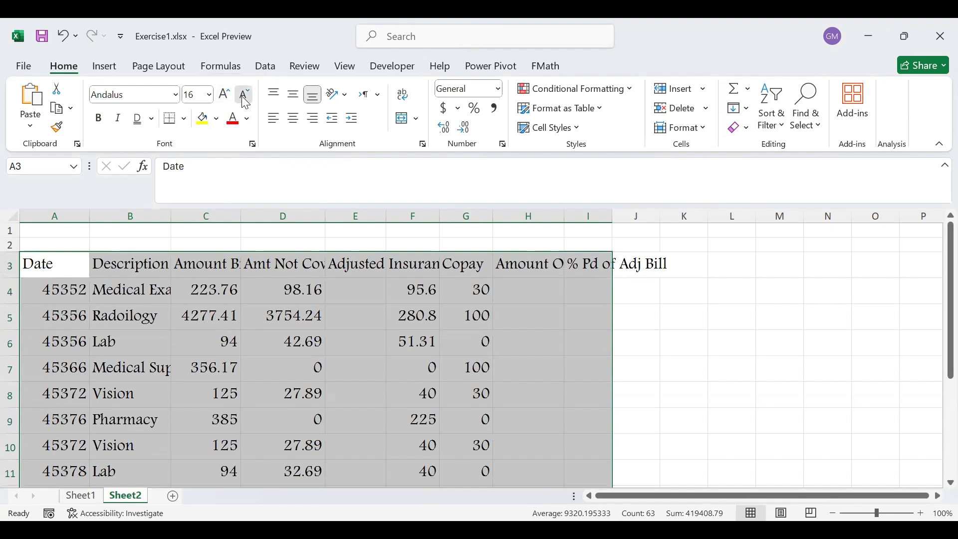
pyautogui.click(245, 95)
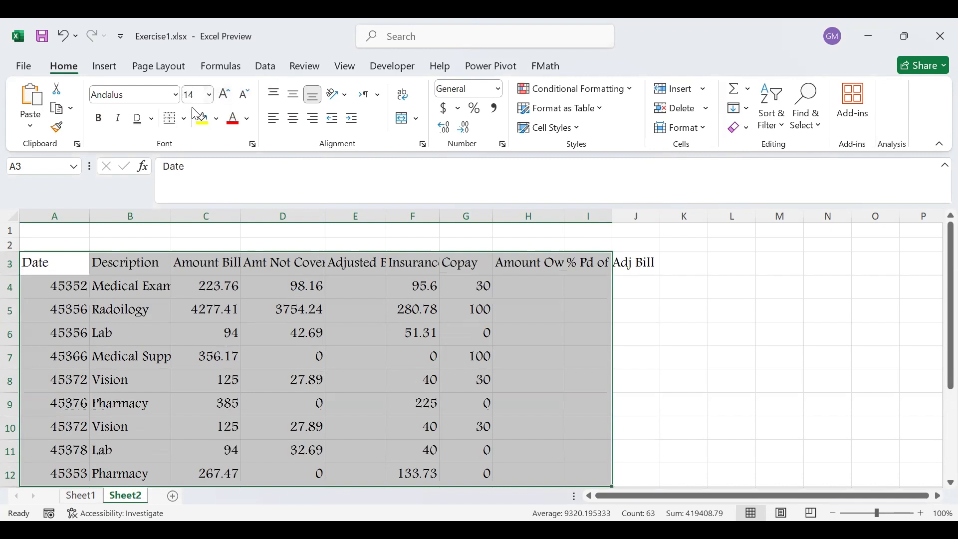
pyautogui.click(225, 95)
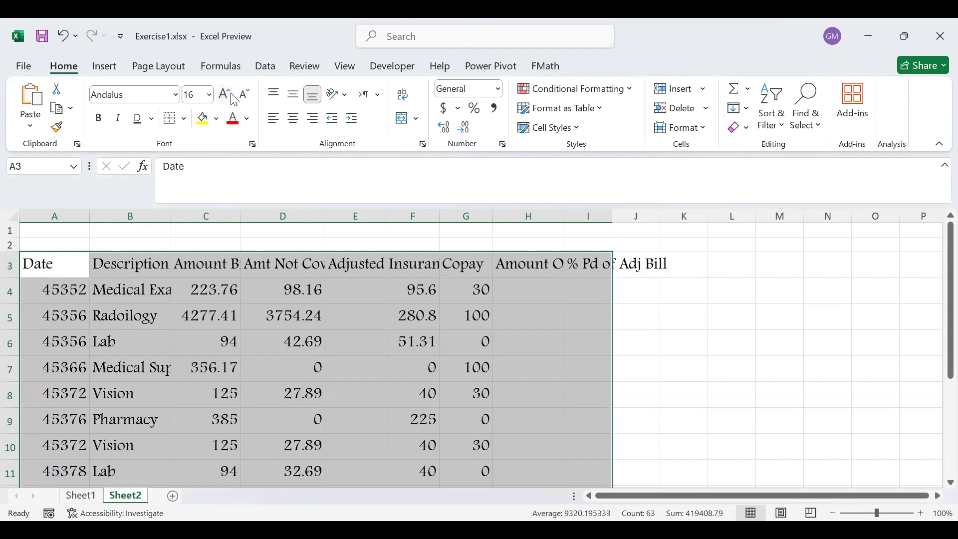
pyautogui.click(230, 98)
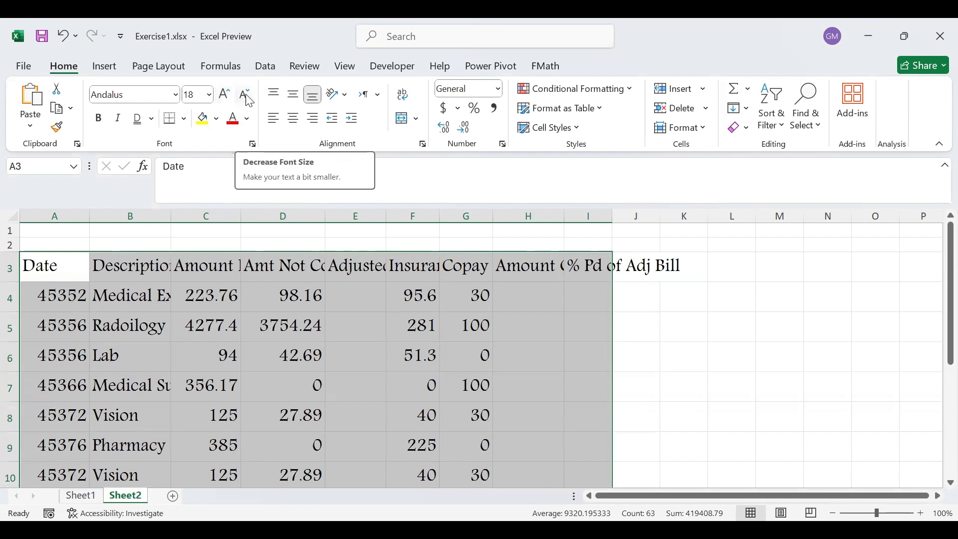
pyautogui.click(247, 97)
pyautogui.click(246, 97)
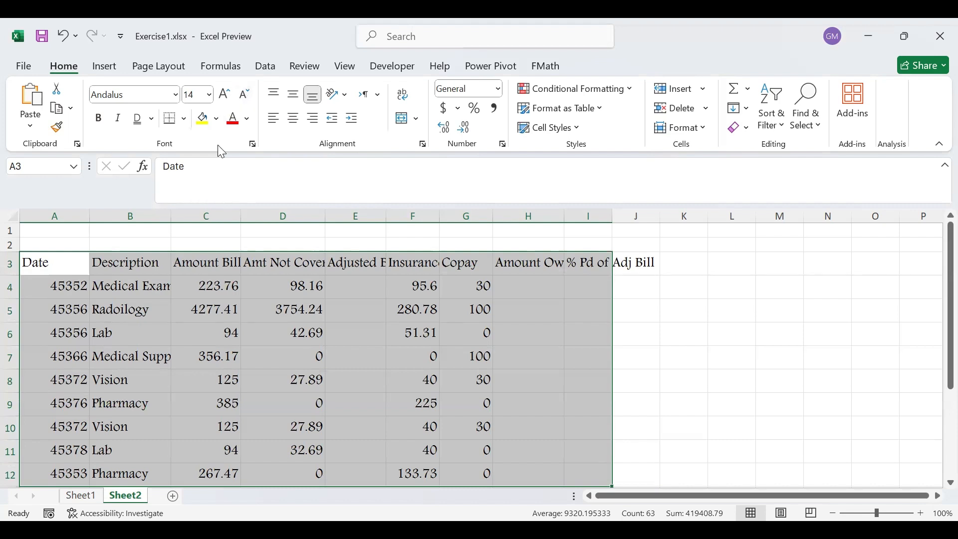
# Format the text in A3:I12 as bold and italic with a double underline.
pyautogui.click(100, 120)
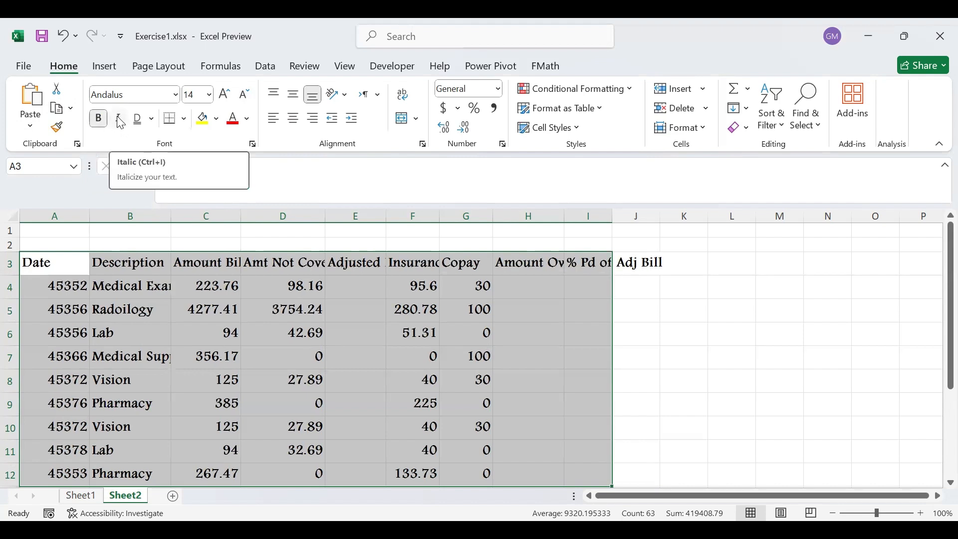
pyautogui.click(119, 119)
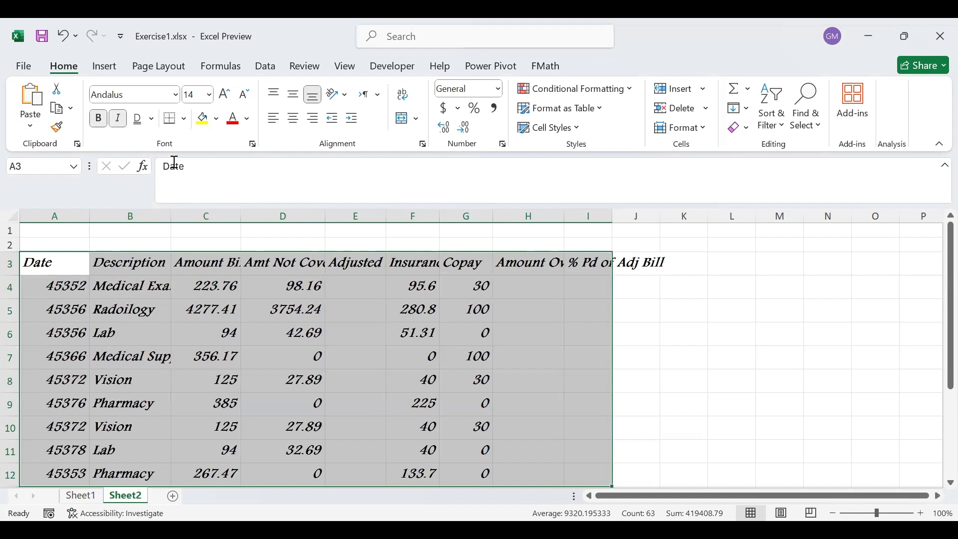
pyautogui.click(153, 120)
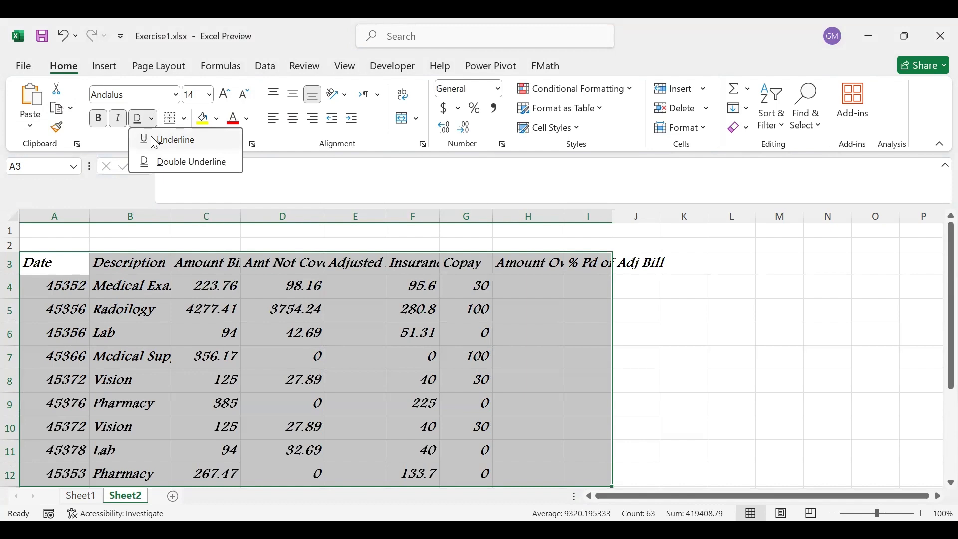
pyautogui.click(153, 140)
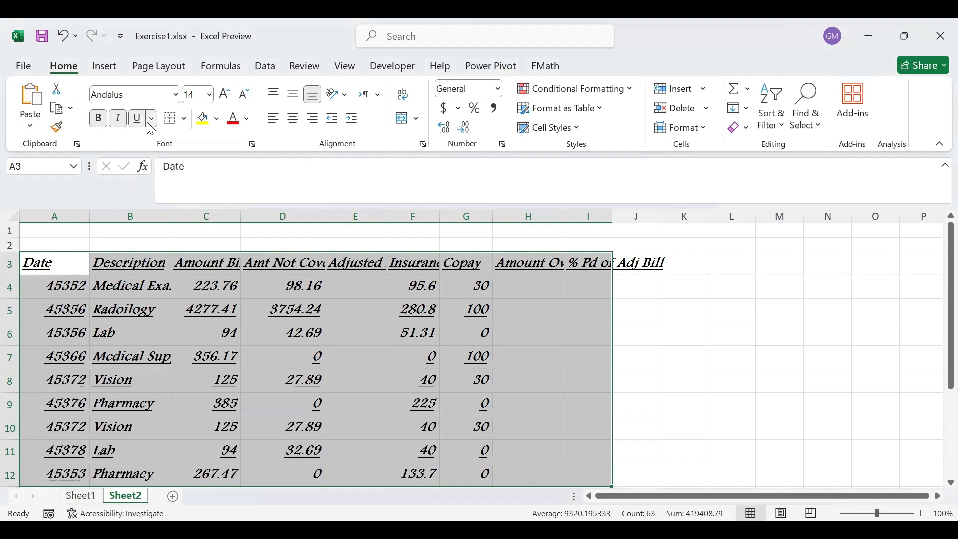
pyautogui.click(151, 119)
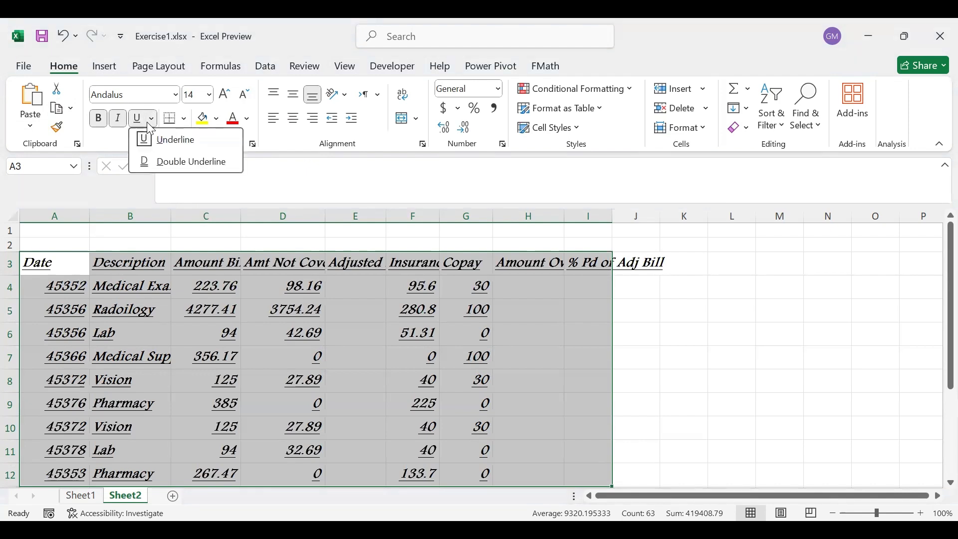
pyautogui.click(176, 162)
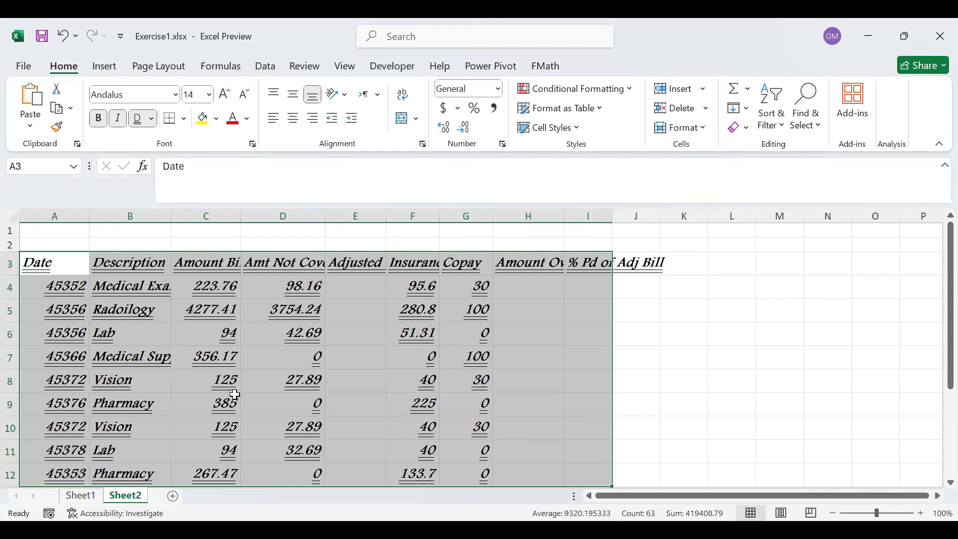
# Apply a bottom border to A3:I12 and check the line below row 12.
pyautogui.click(189, 125)
pyautogui.click(188, 124)
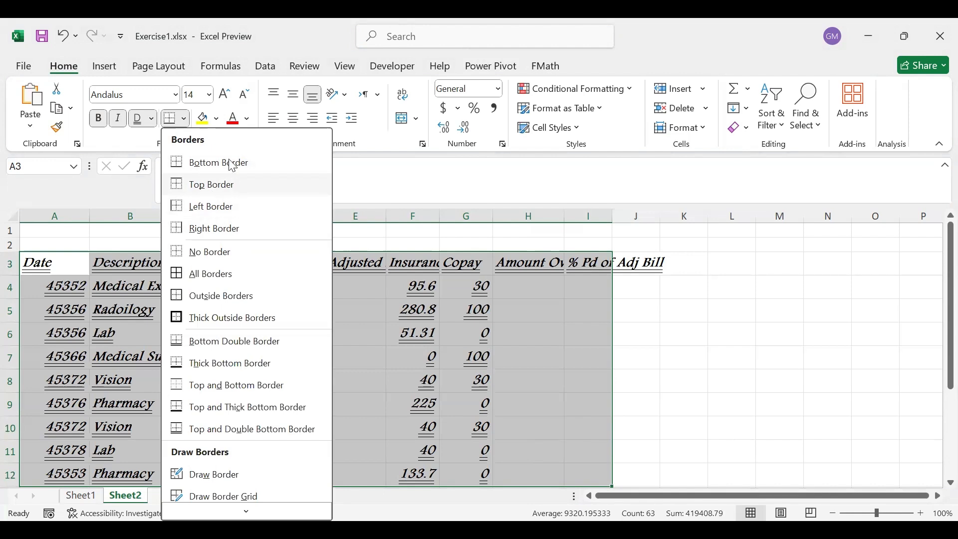
pyautogui.click(192, 170)
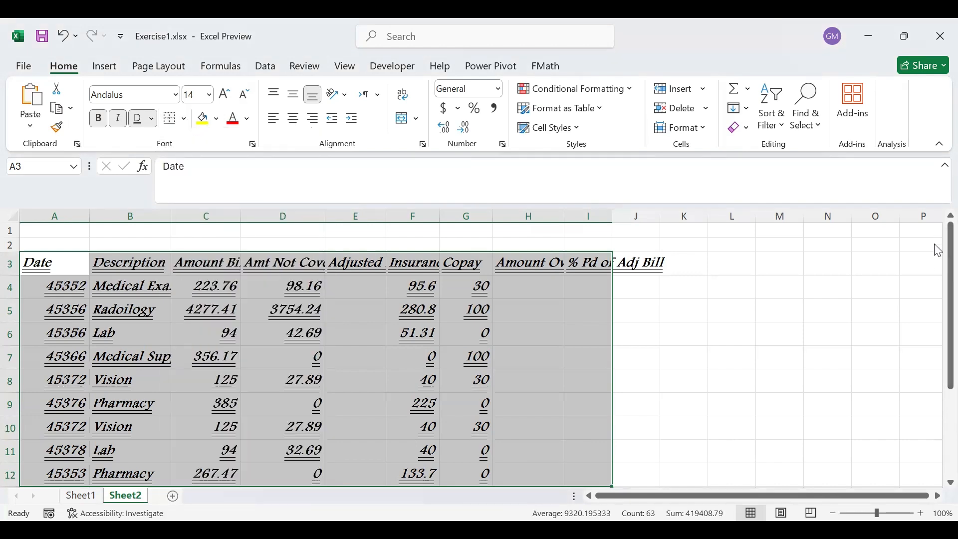
pyautogui.moveTo(936, 250); pyautogui.dragTo(935, 344)
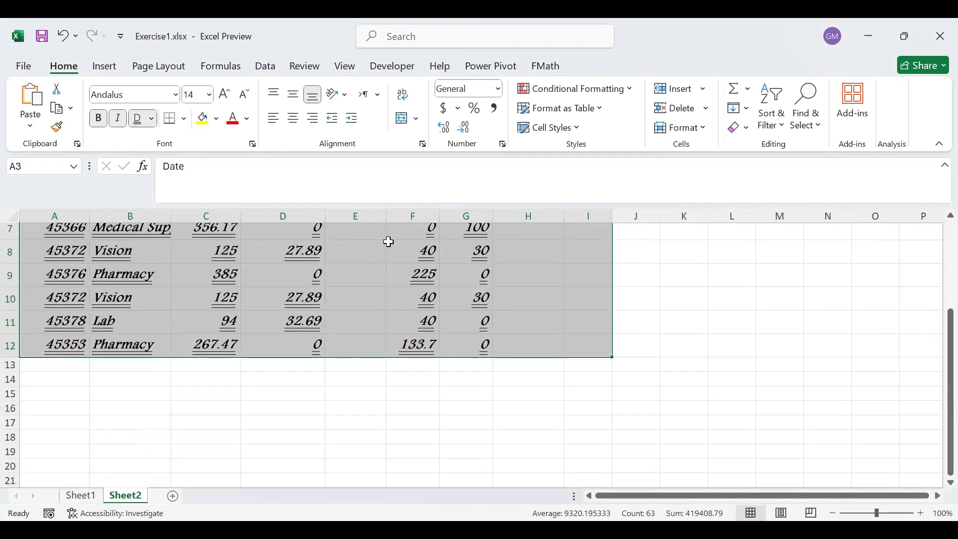
pyautogui.click(380, 259)
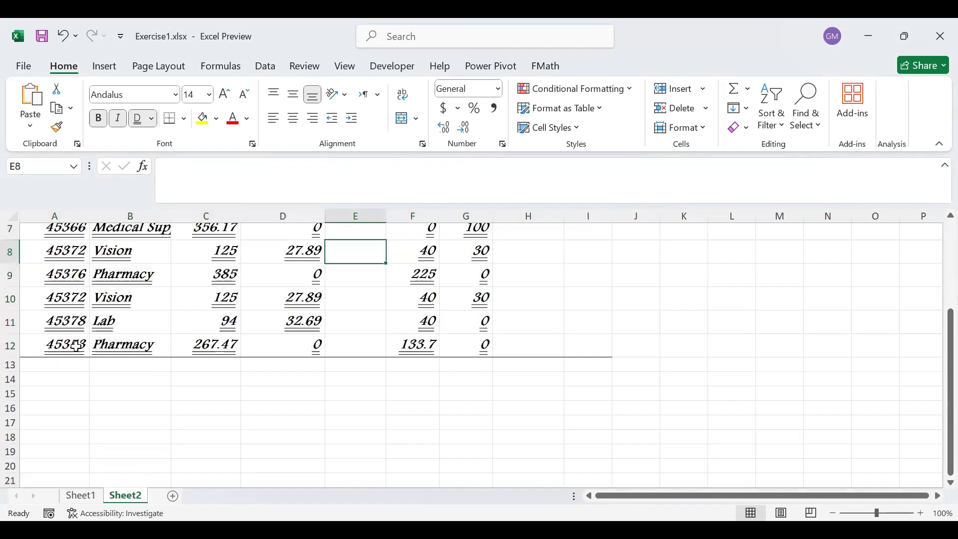
# Apply all borders to every cell in the range A3:I12.
pyautogui.moveTo(599, 349); pyautogui.dragTo(55, 260)
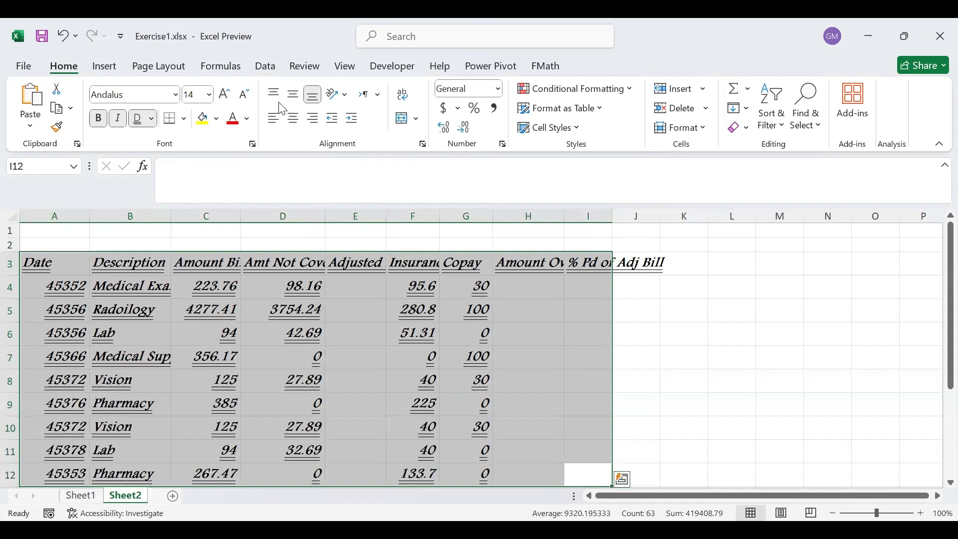
pyautogui.click(184, 119)
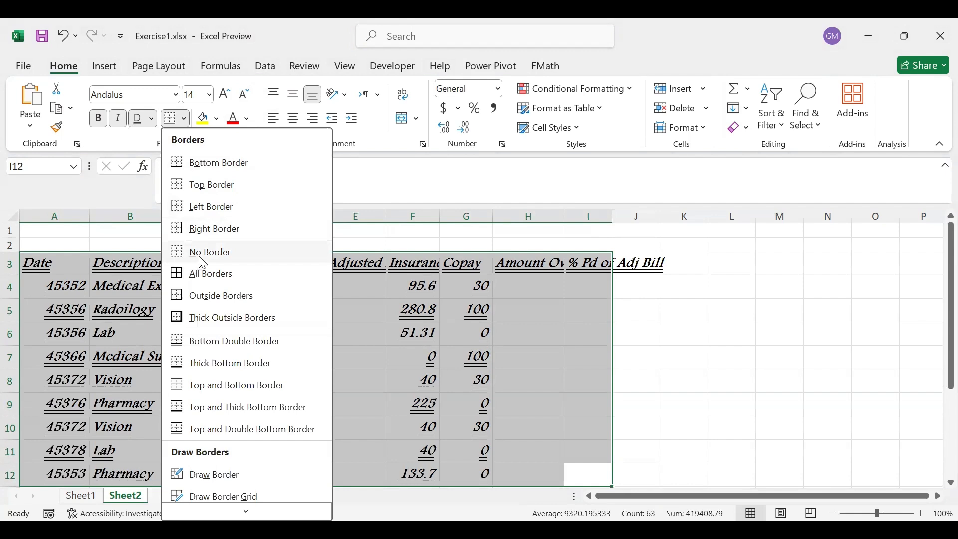
pyautogui.click(191, 279)
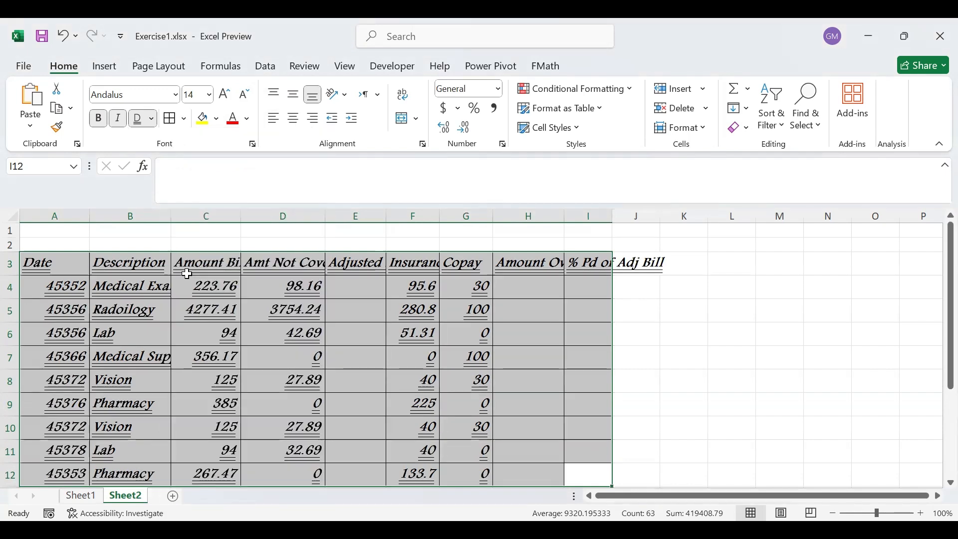
pyautogui.click(663, 372)
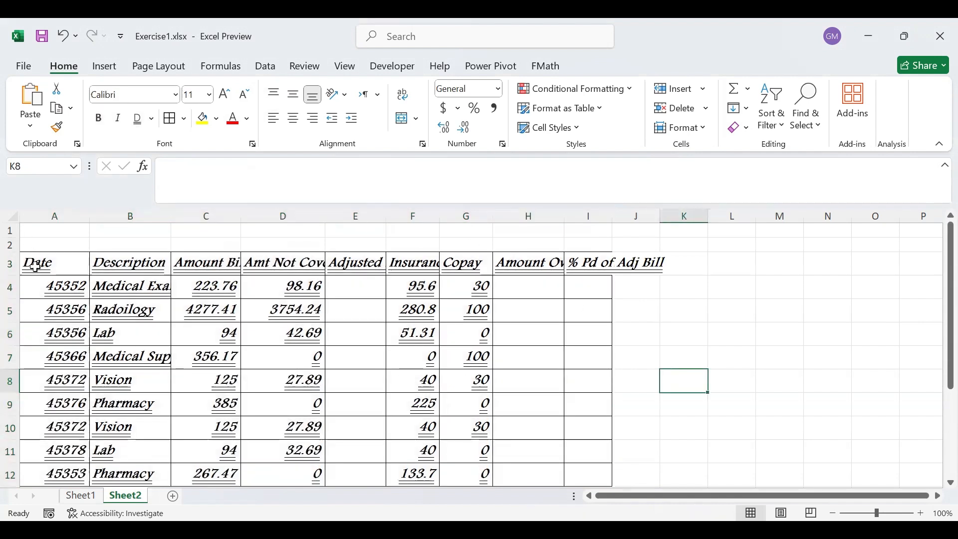
# Add thick outside borders around the data range A3:I12.
pyautogui.moveTo(35, 267); pyautogui.dragTo(594, 398)
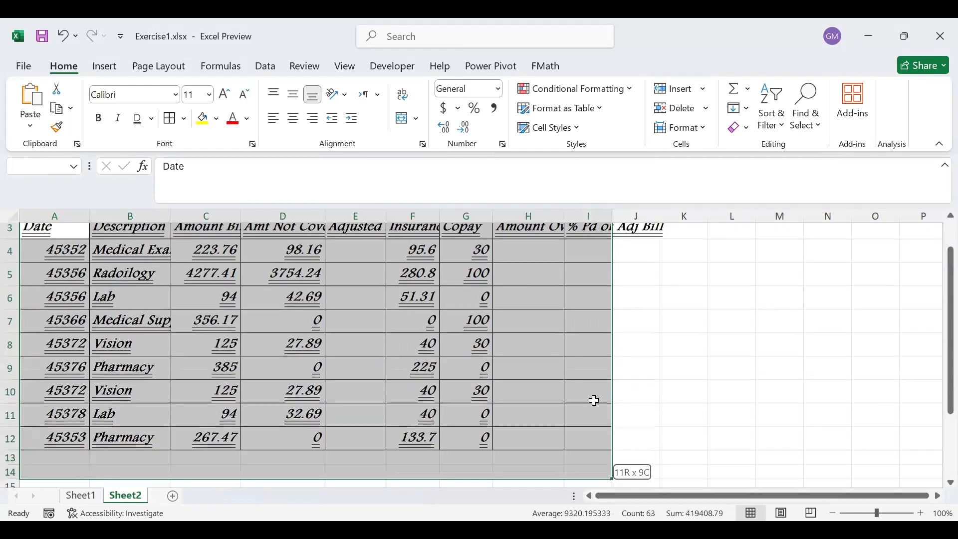
pyautogui.click(182, 122)
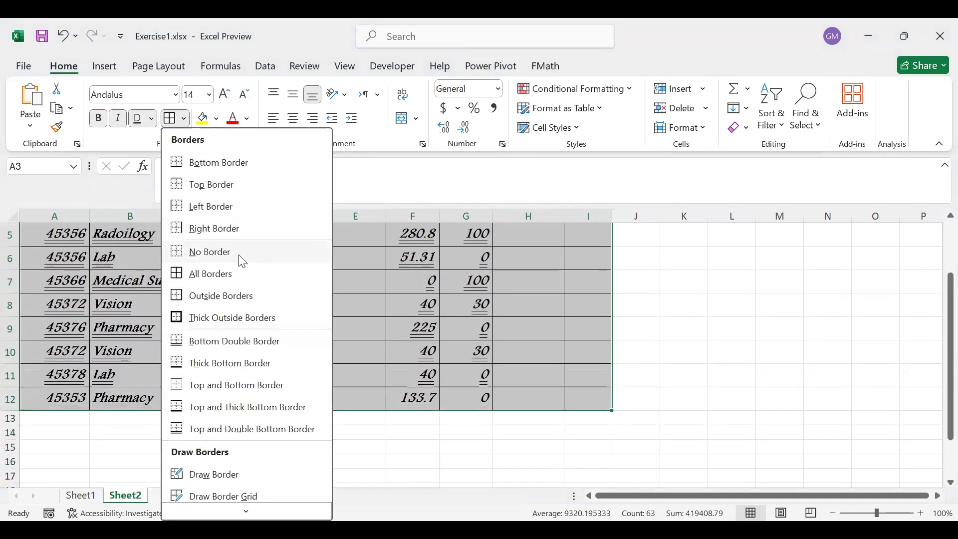
pyautogui.click(221, 318)
pyautogui.scroll(2, 520, 349)
pyautogui.click(519, 389)
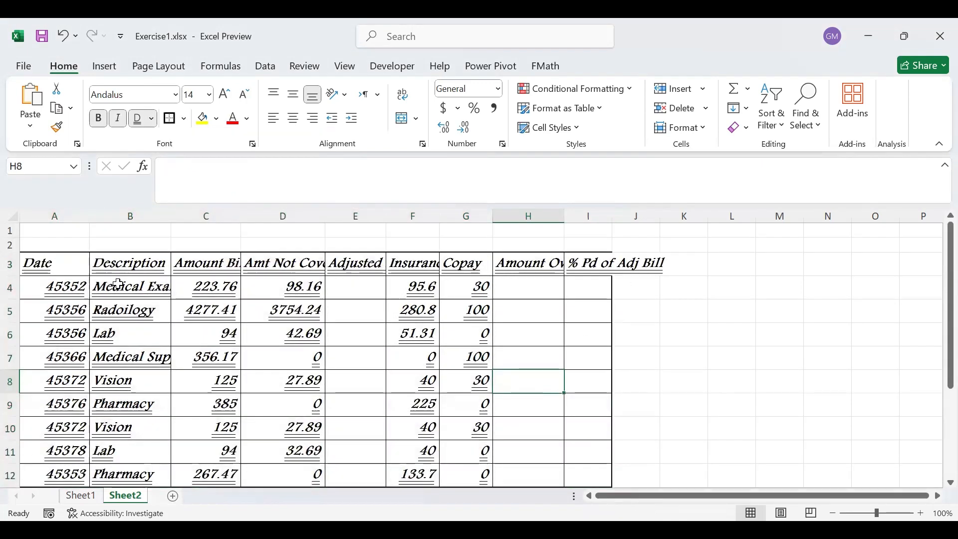
# Set the inside borders of A3:I12 to a slanted dash-dot line in dark orange (Accent 2, Darker 25%).
pyautogui.click(45, 263)
pyautogui.moveTo(186, 259); pyautogui.dragTo(574, 401)
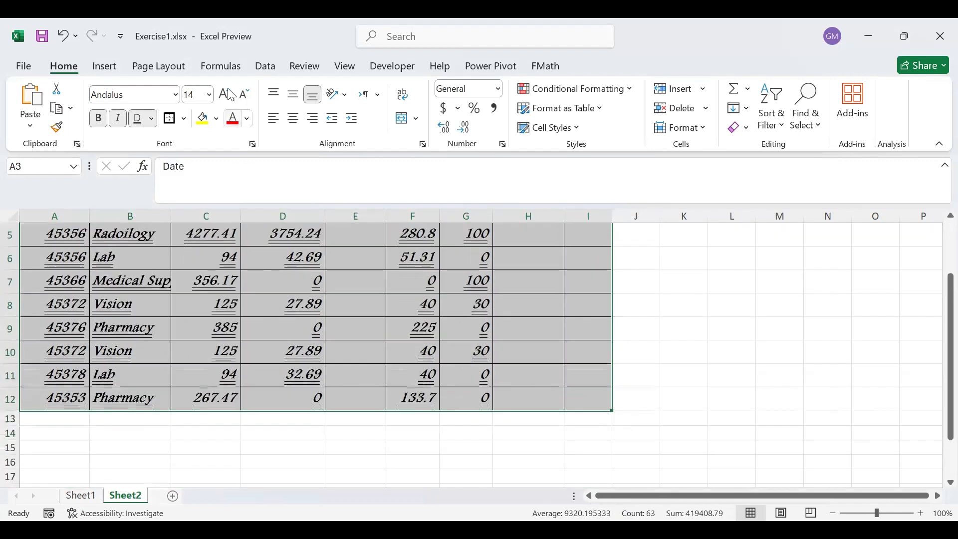
pyautogui.click(185, 120)
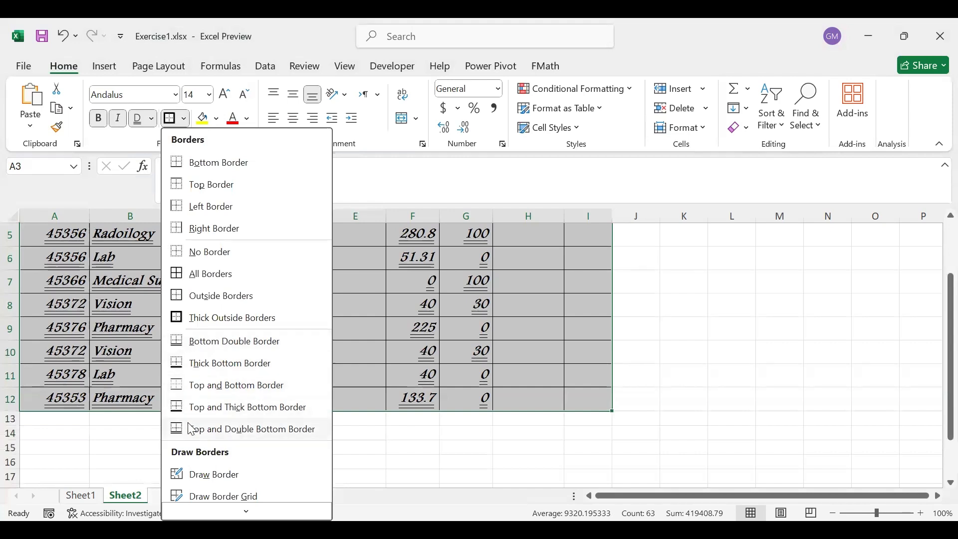
pyautogui.moveTo(252, 503)
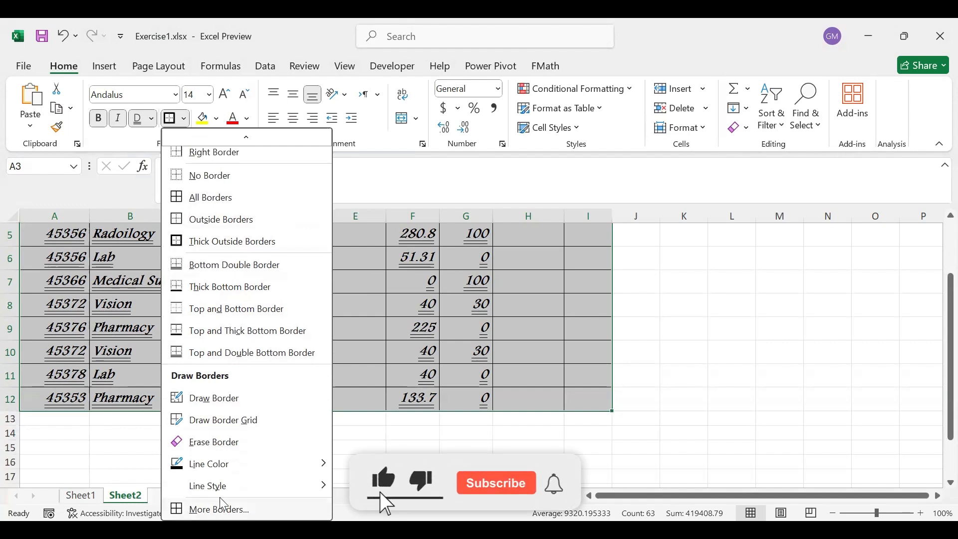
pyautogui.click(221, 499)
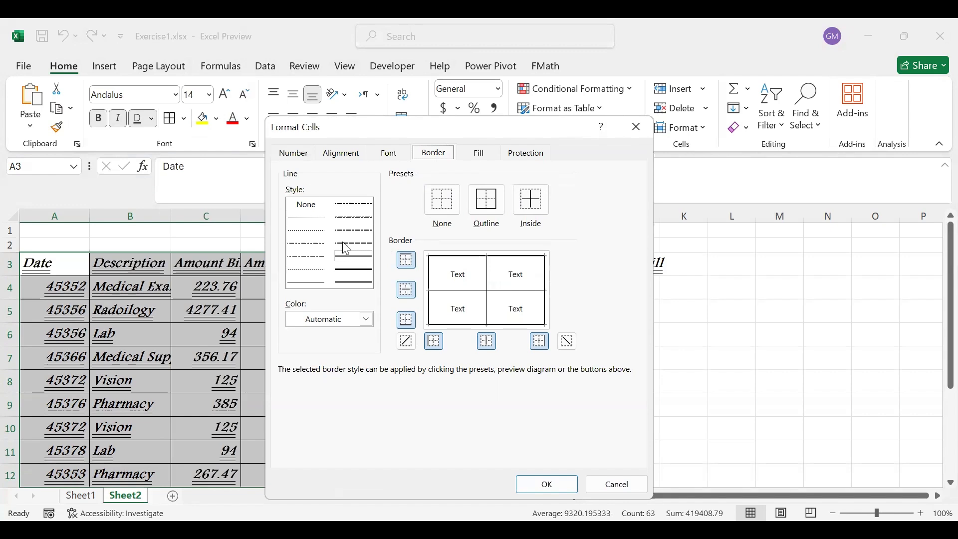
pyautogui.click(366, 223)
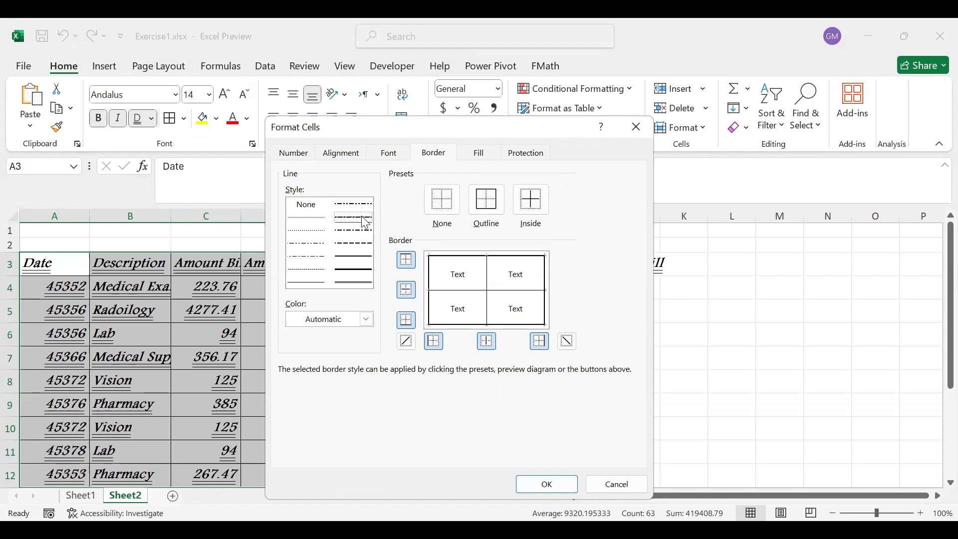
pyautogui.click(366, 318)
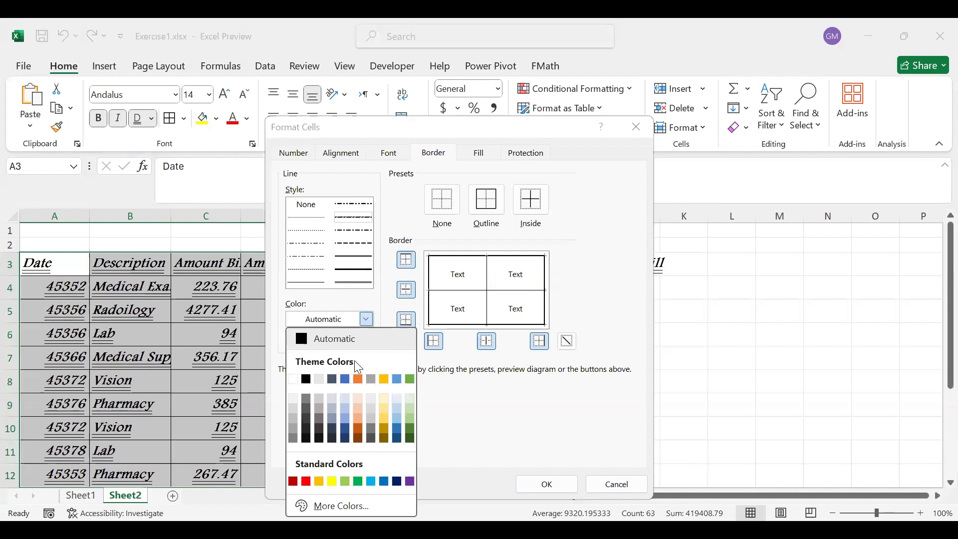
pyautogui.click(358, 430)
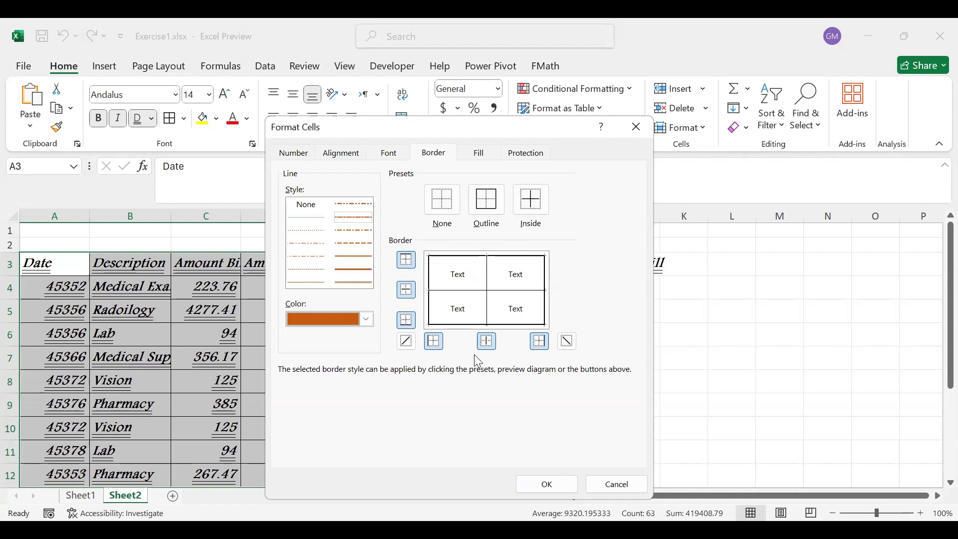
pyautogui.click(407, 290)
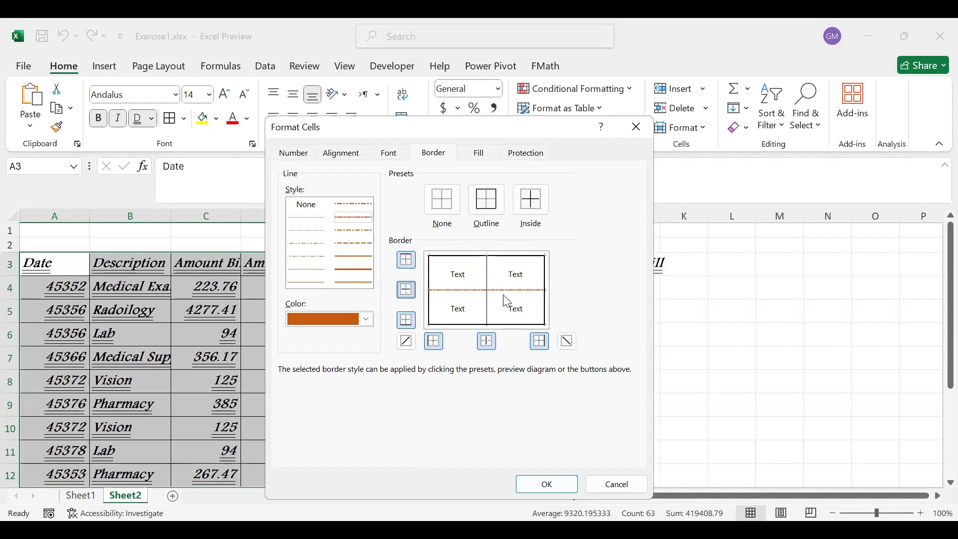
pyautogui.click(542, 207)
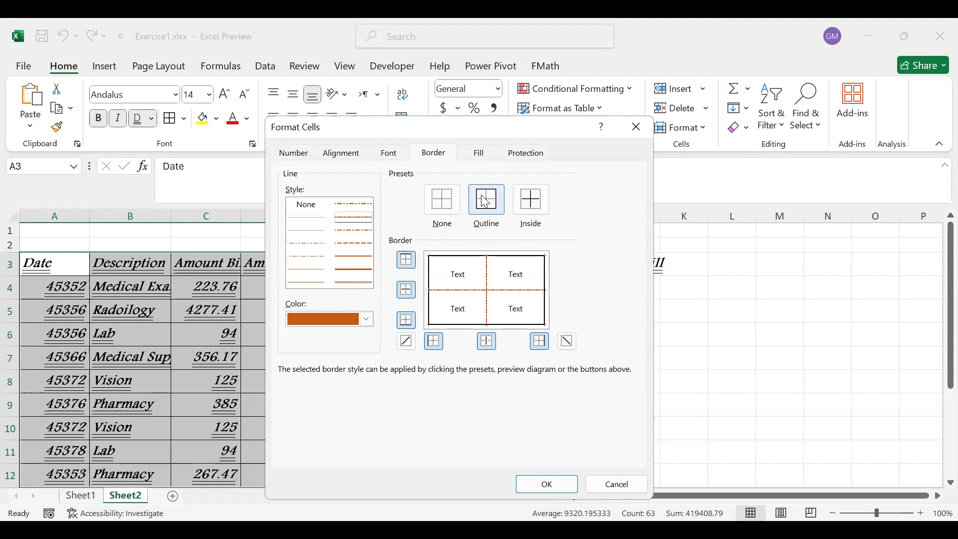
# Set the outline border of A3:I12 to a thick solid line in blue (Accent 5, Darker 25%) and apply the border settings.
pyautogui.click(358, 268)
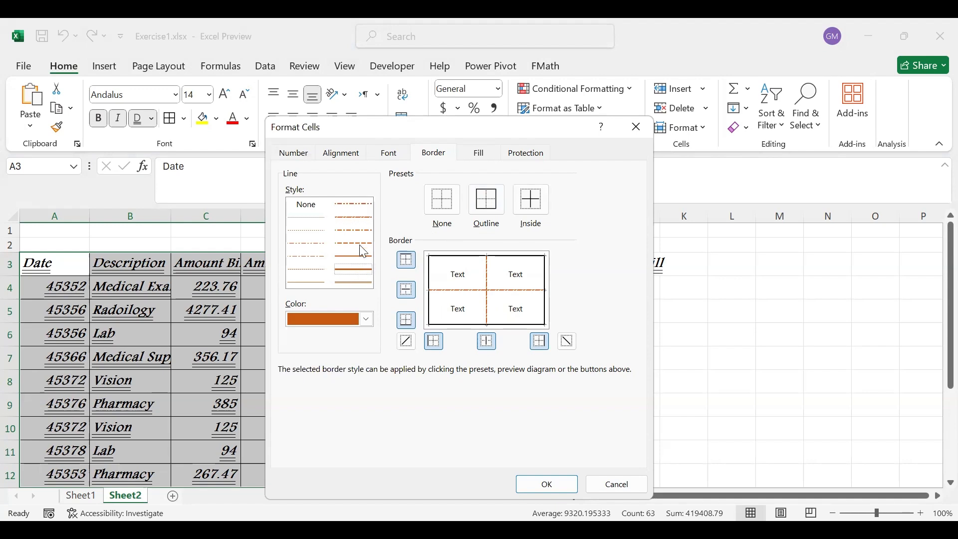
pyautogui.click(370, 322)
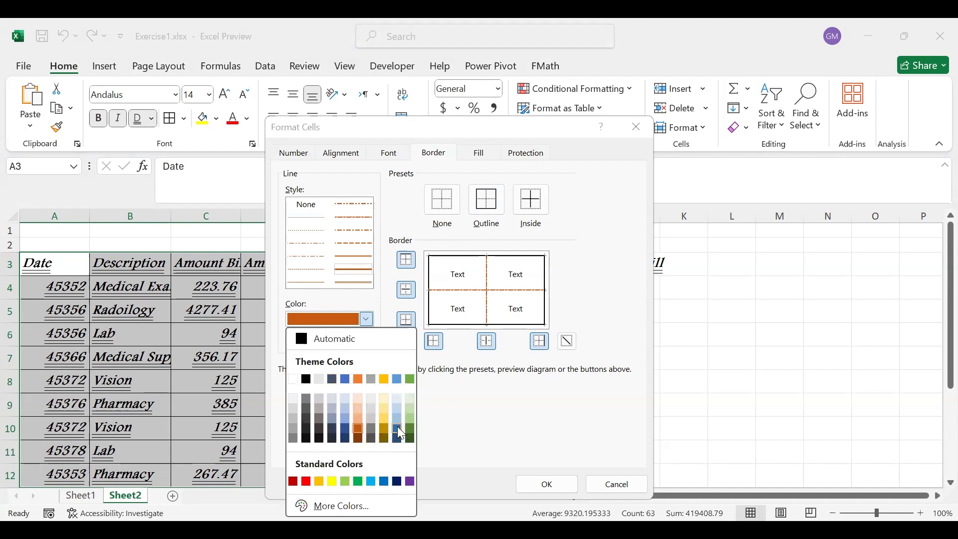
pyautogui.click(398, 430)
pyautogui.click(497, 207)
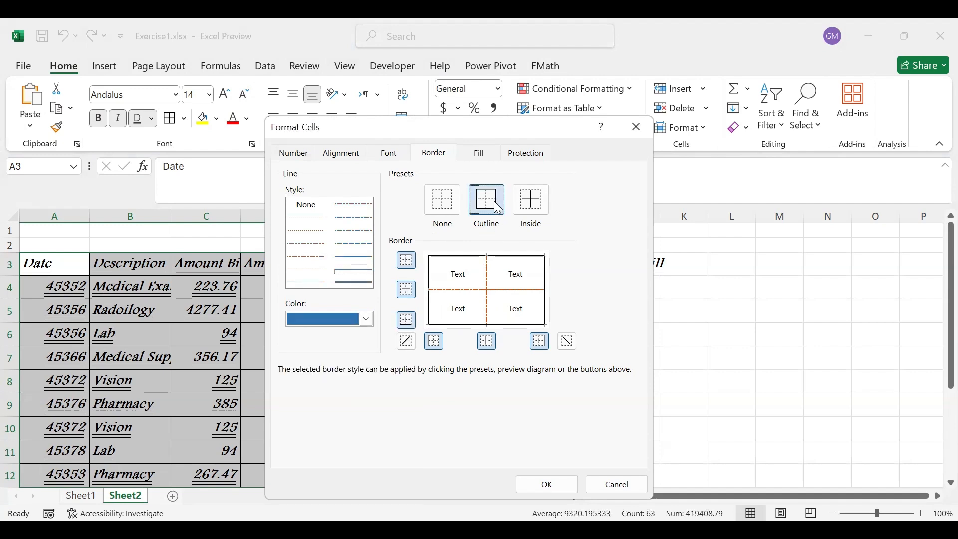
pyautogui.click(548, 484)
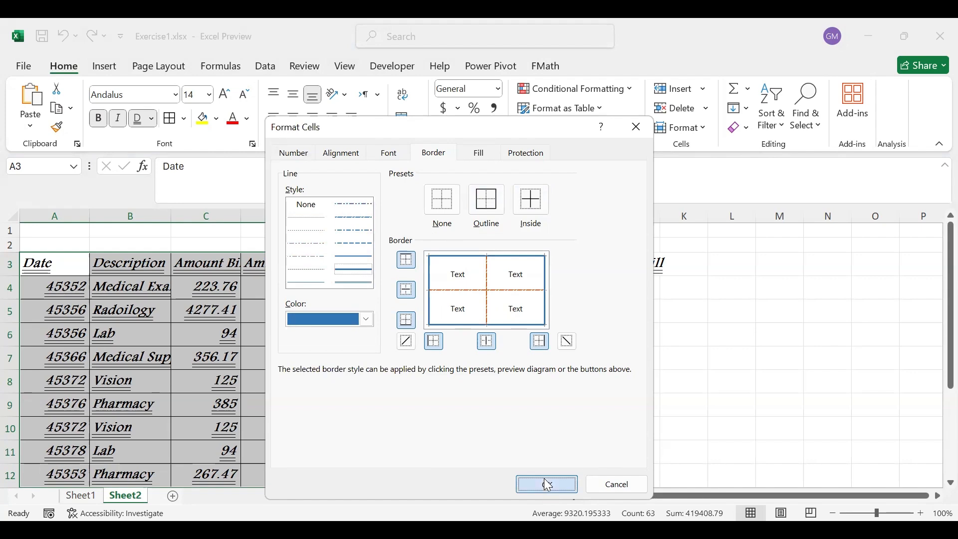
pyautogui.click(381, 394)
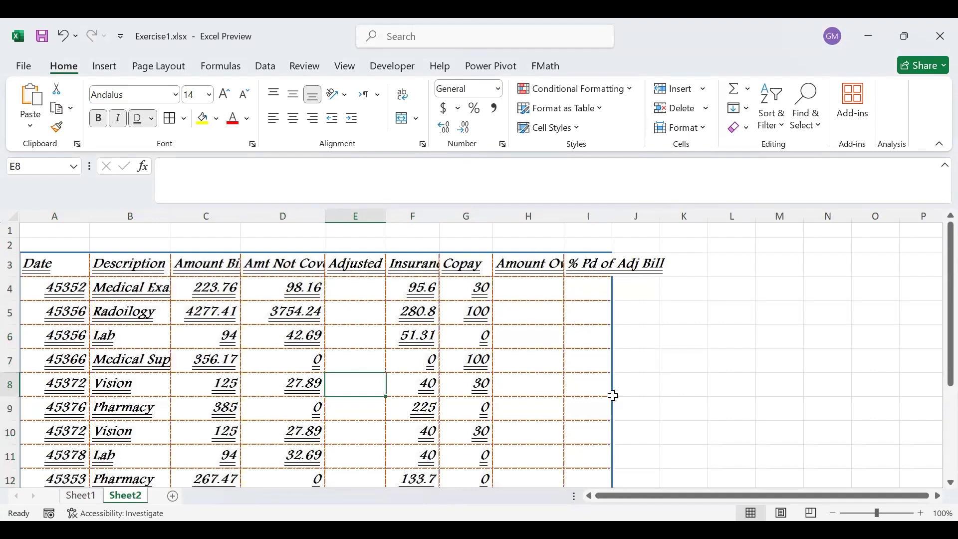
pyautogui.press('Right')
pyautogui.press('Right')
pyautogui.press('Right')
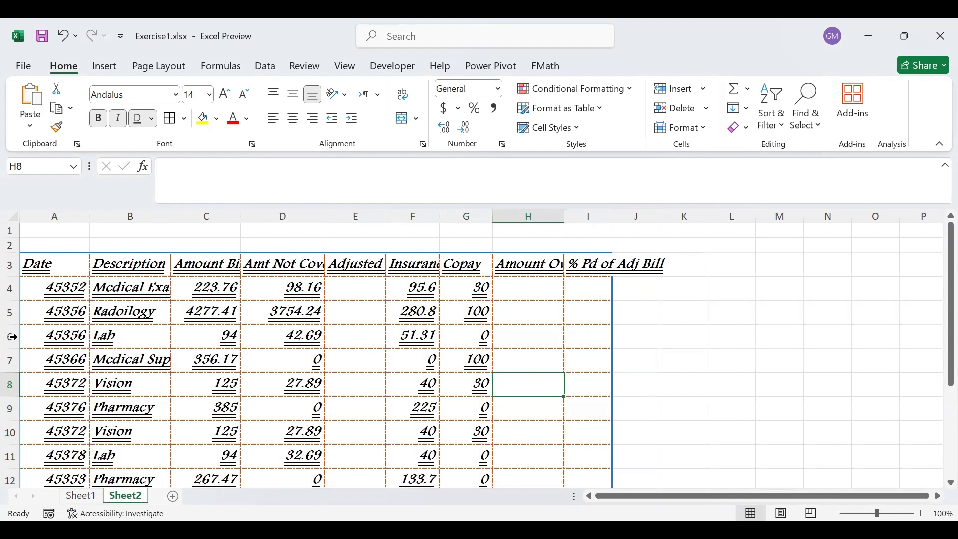
pyautogui.click(45, 306)
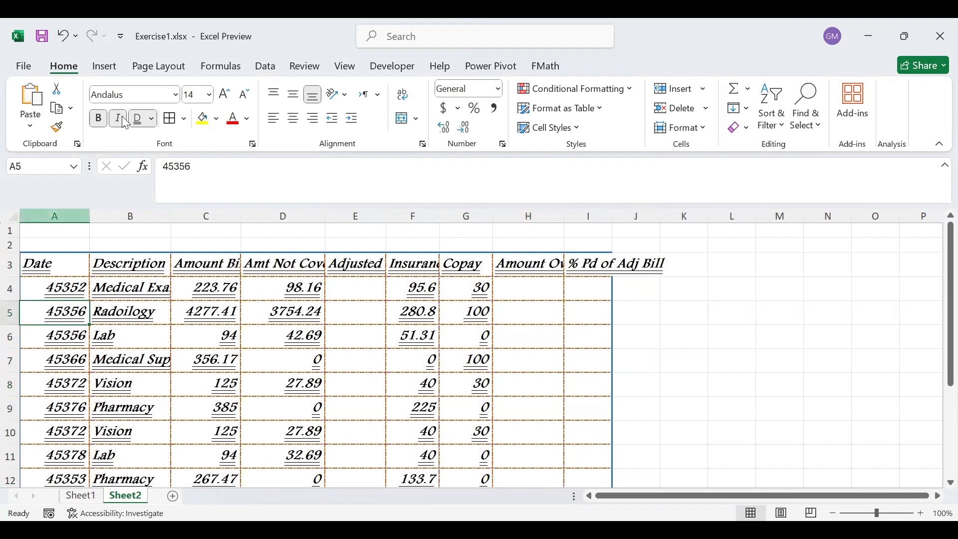
pyautogui.click(37, 265)
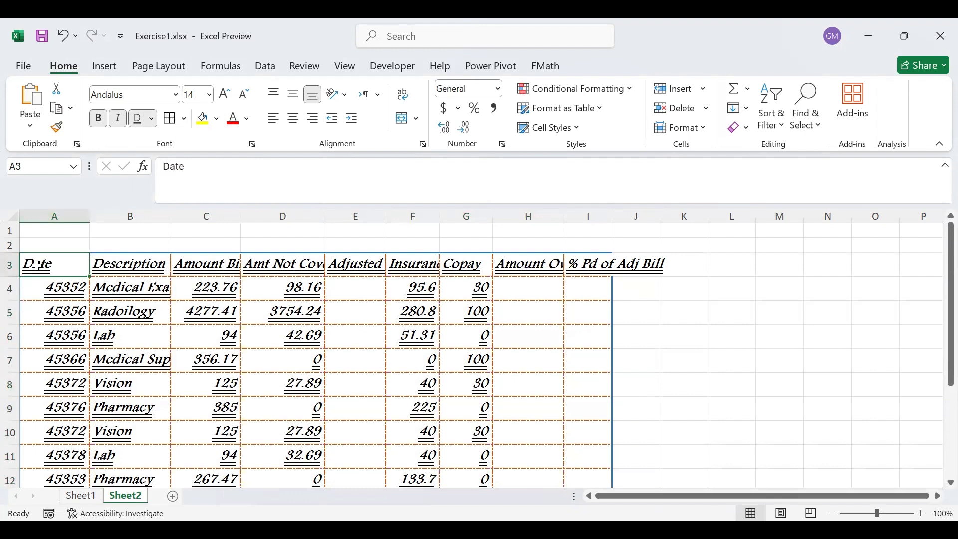
pyautogui.click(50, 332)
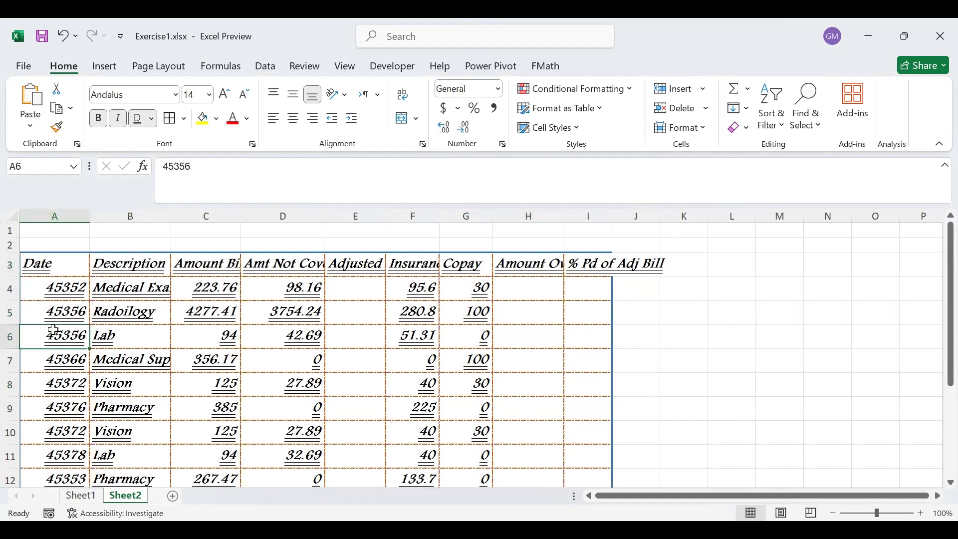
# Add a thick bottom border beneath the header row A3:I3.
pyautogui.click(32, 263)
pyautogui.moveTo(33, 263); pyautogui.dragTo(604, 263)
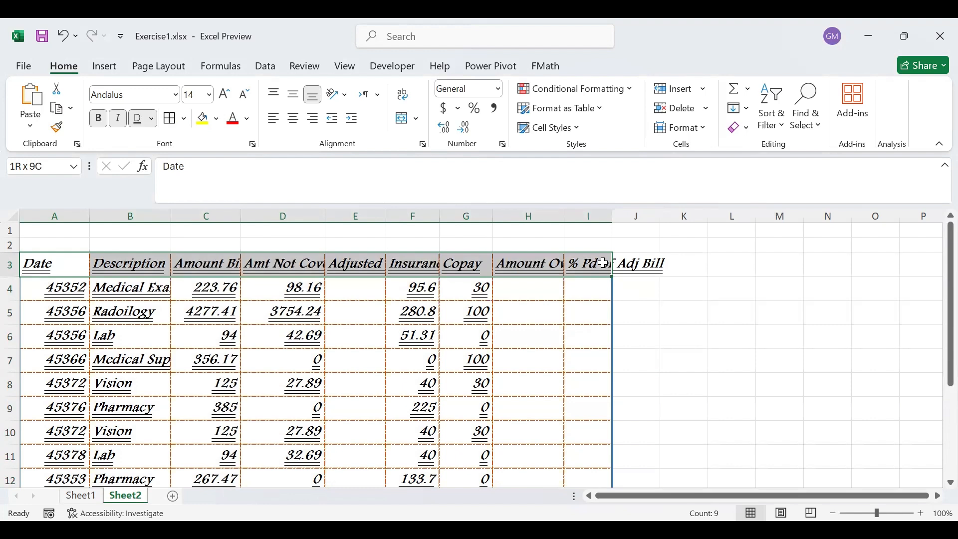
pyautogui.moveTo(604, 263); pyautogui.dragTo(603, 263)
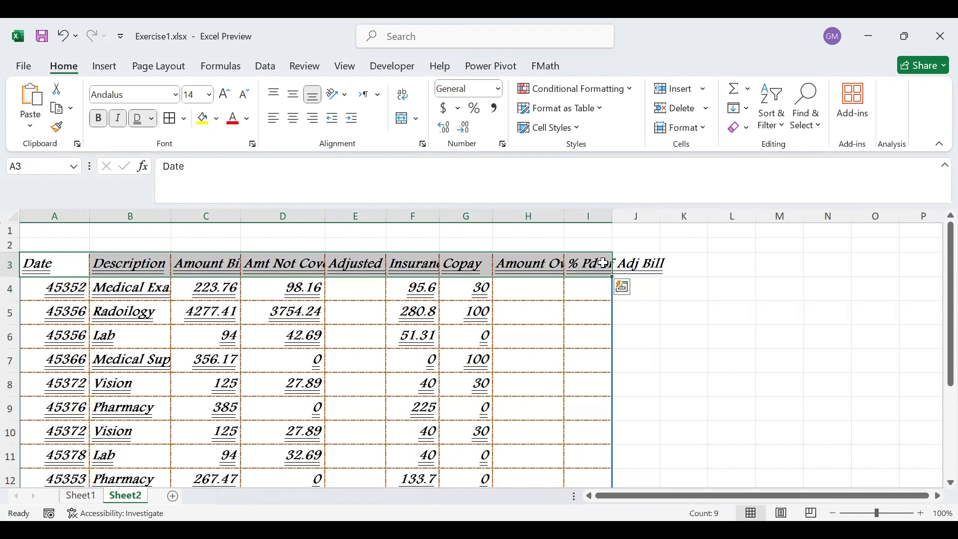
pyautogui.click(183, 125)
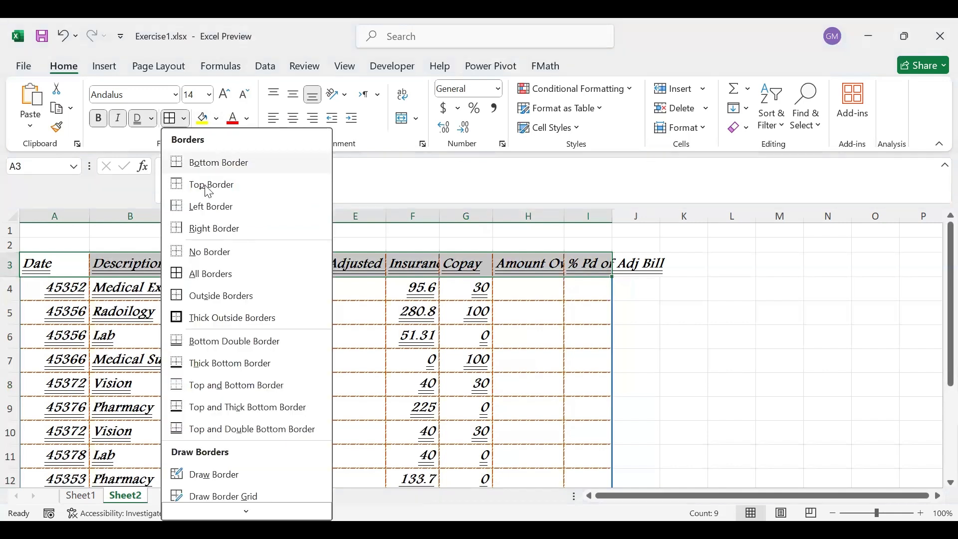
pyautogui.click(223, 369)
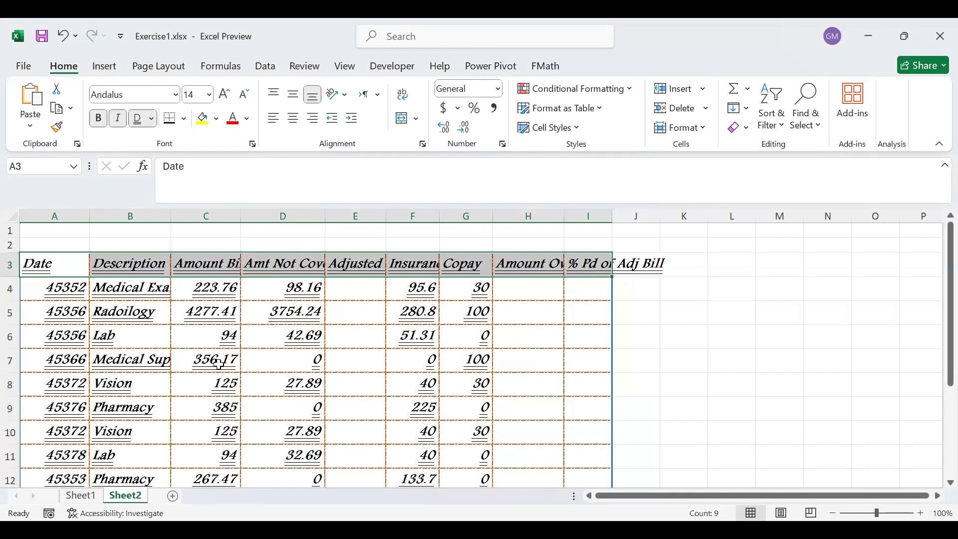
pyautogui.click(184, 119)
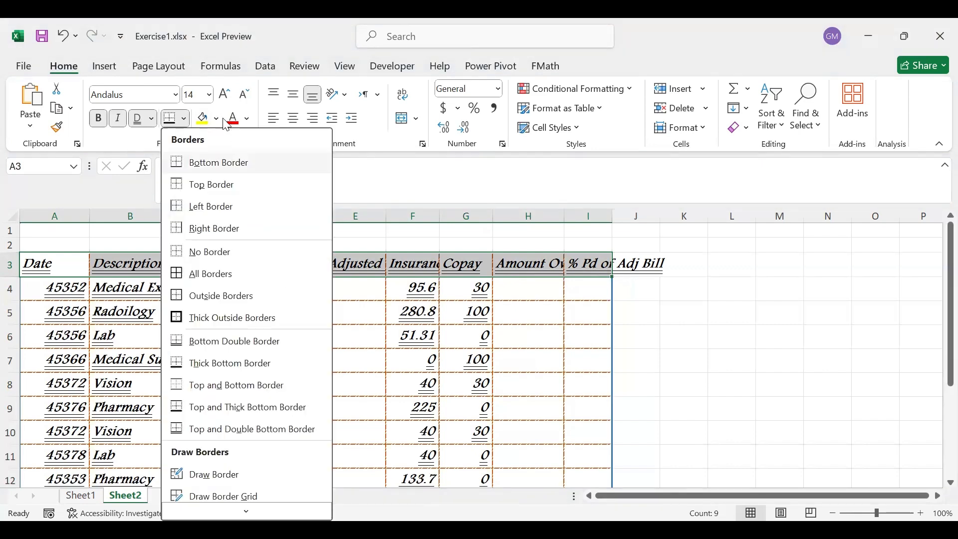
pyautogui.press('Escape')
# Fill the header row A3:I3 with light blue (Accent 1, Lighter 80%) and color its text dark blue (Accent 5, Darker 50%).
pyautogui.click(218, 120)
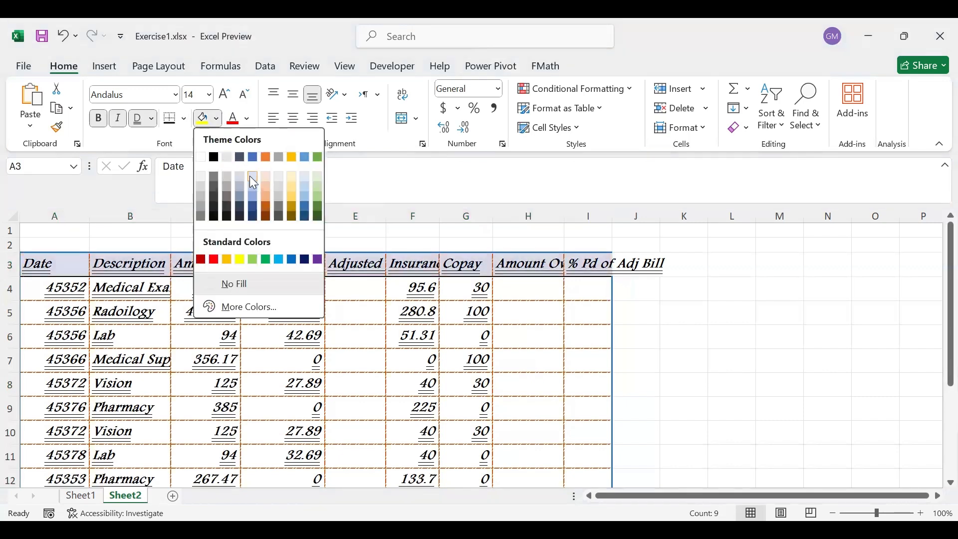
pyautogui.click(251, 179)
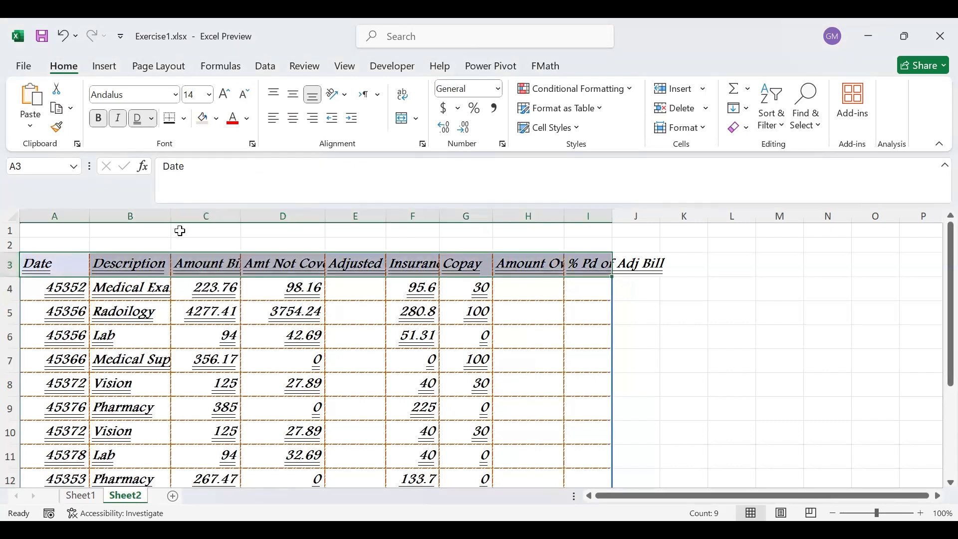
pyautogui.click(248, 123)
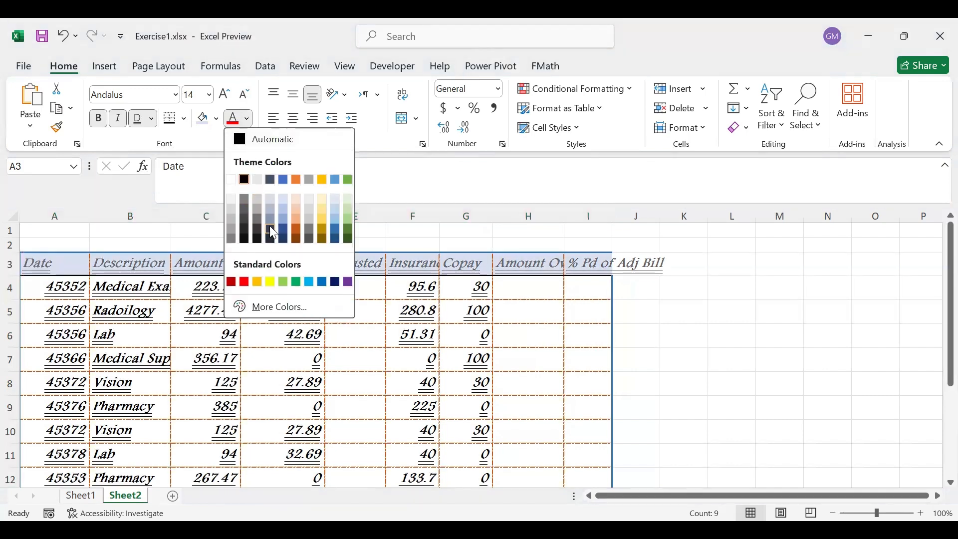
pyautogui.click(336, 240)
pyautogui.click(219, 378)
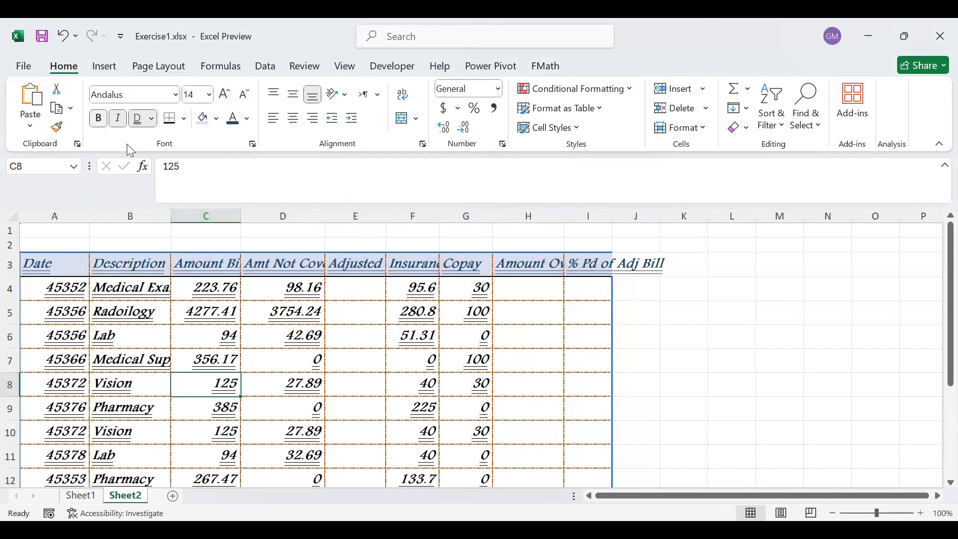
pyautogui.click(355, 313)
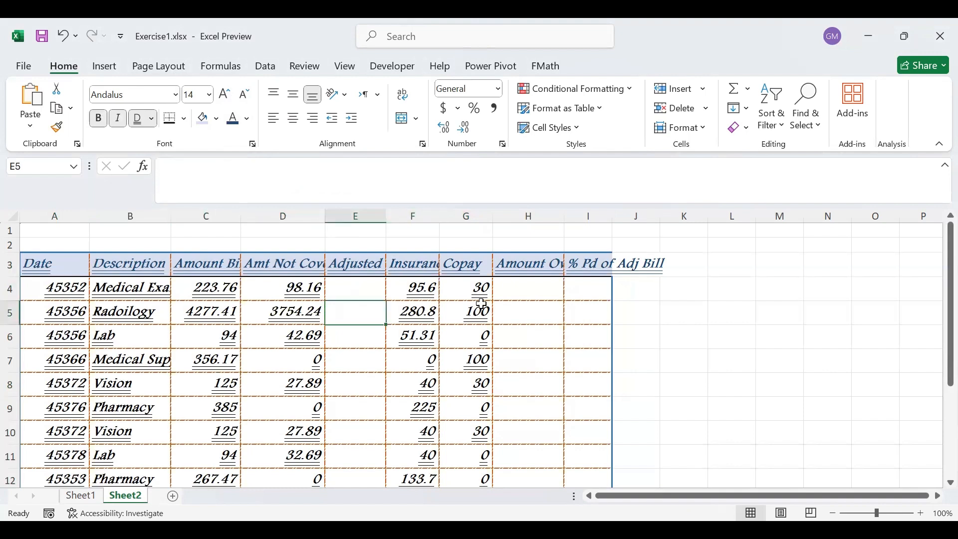